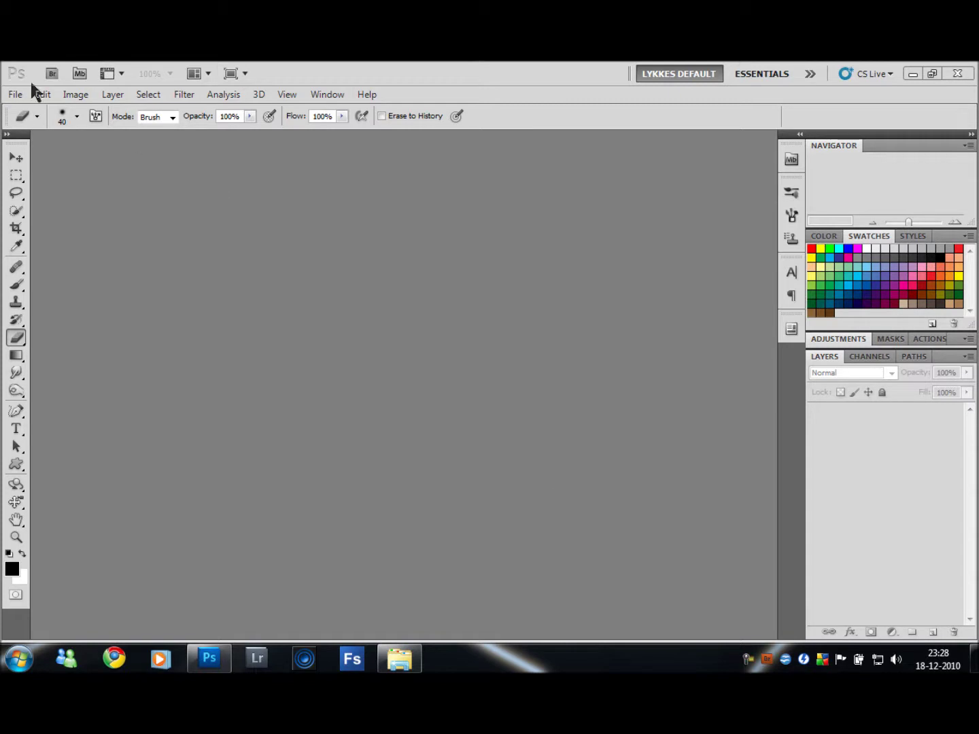
- Open the cropped 1.jpg thumbnail from Mini Bridge in Camera Raw via its right-click menu
click(12, 96)
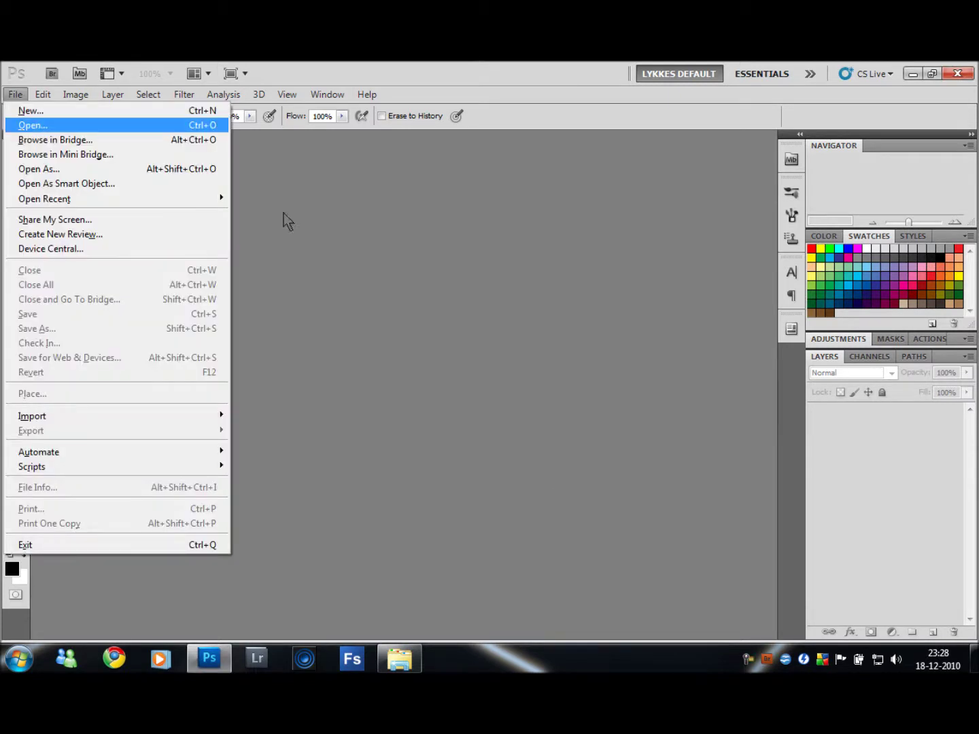
click(395, 255)
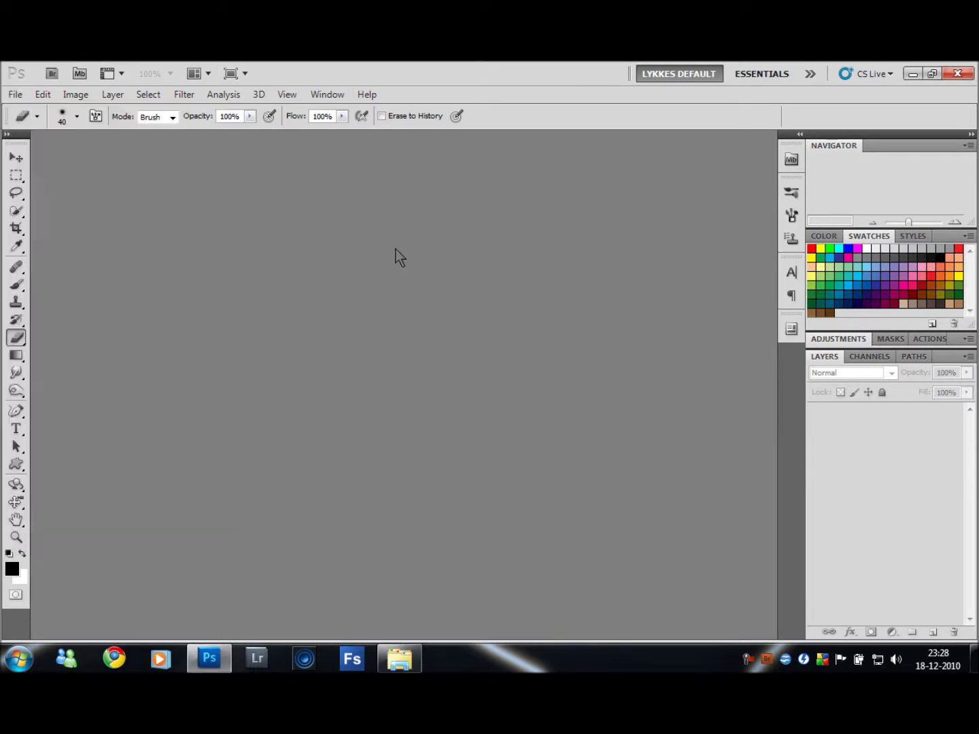
click(788, 164)
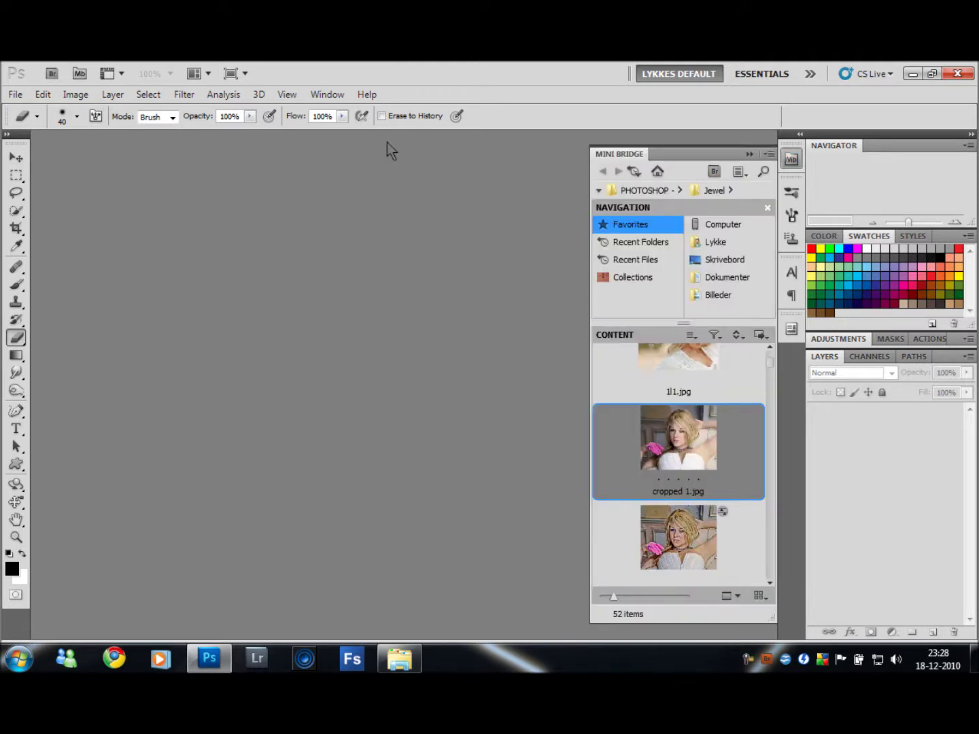
click(329, 95)
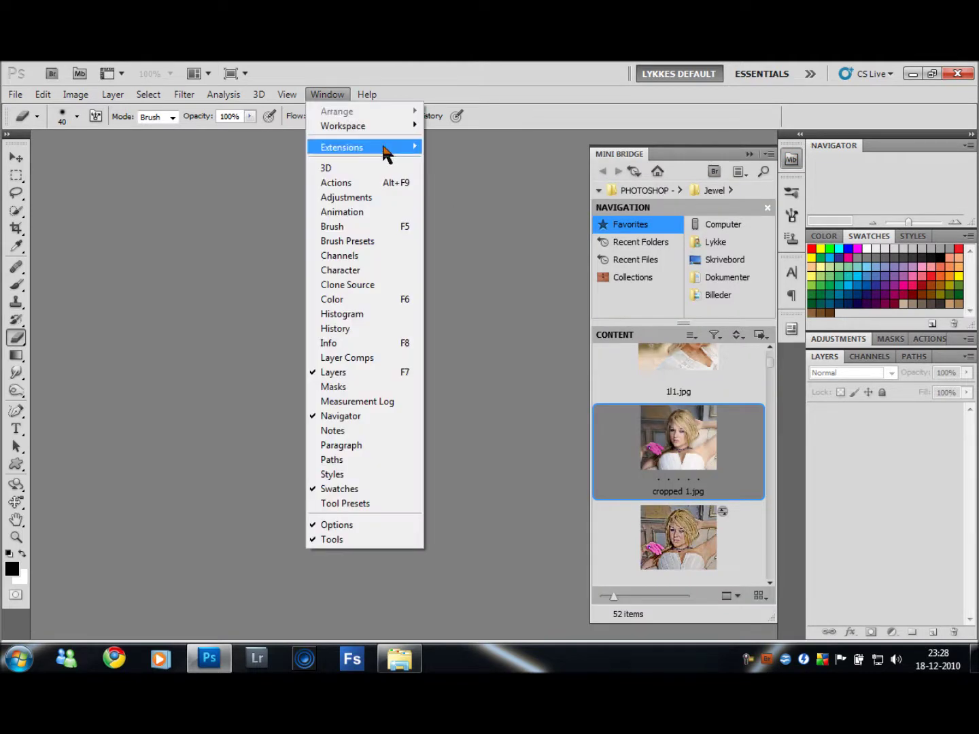
mouse_move(397, 152)
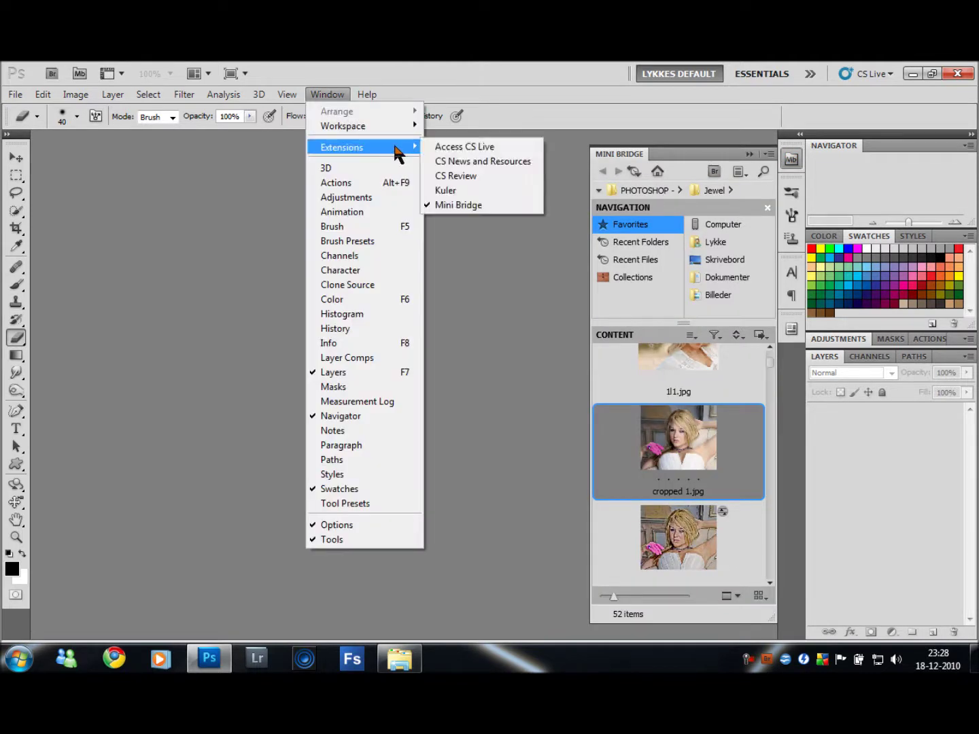
click(541, 289)
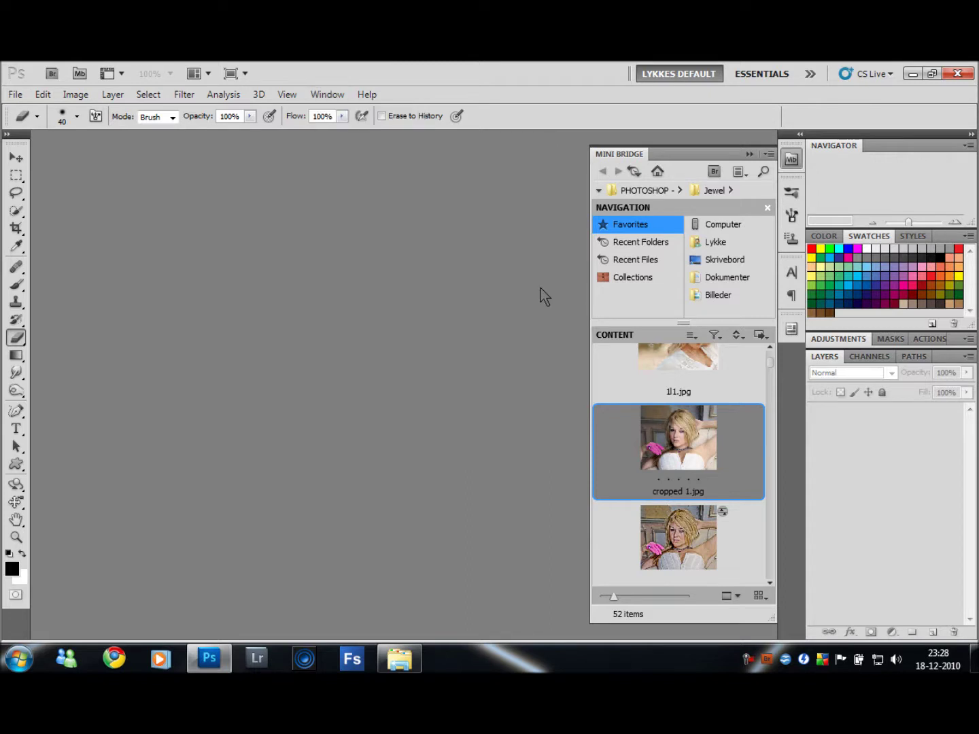
right_click(679, 446)
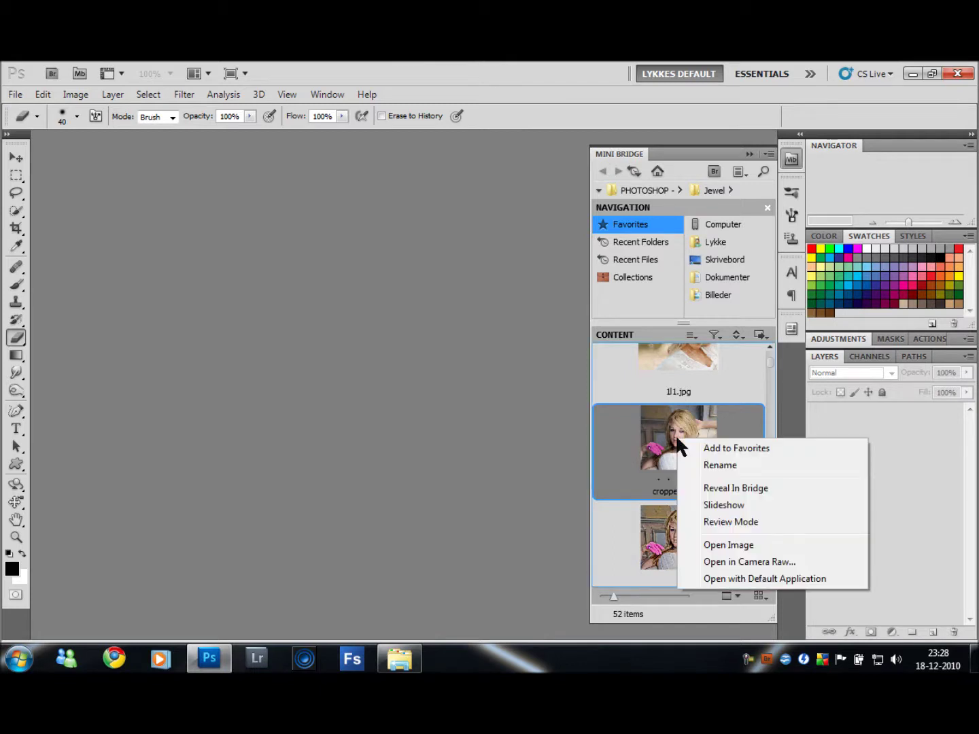
click(719, 569)
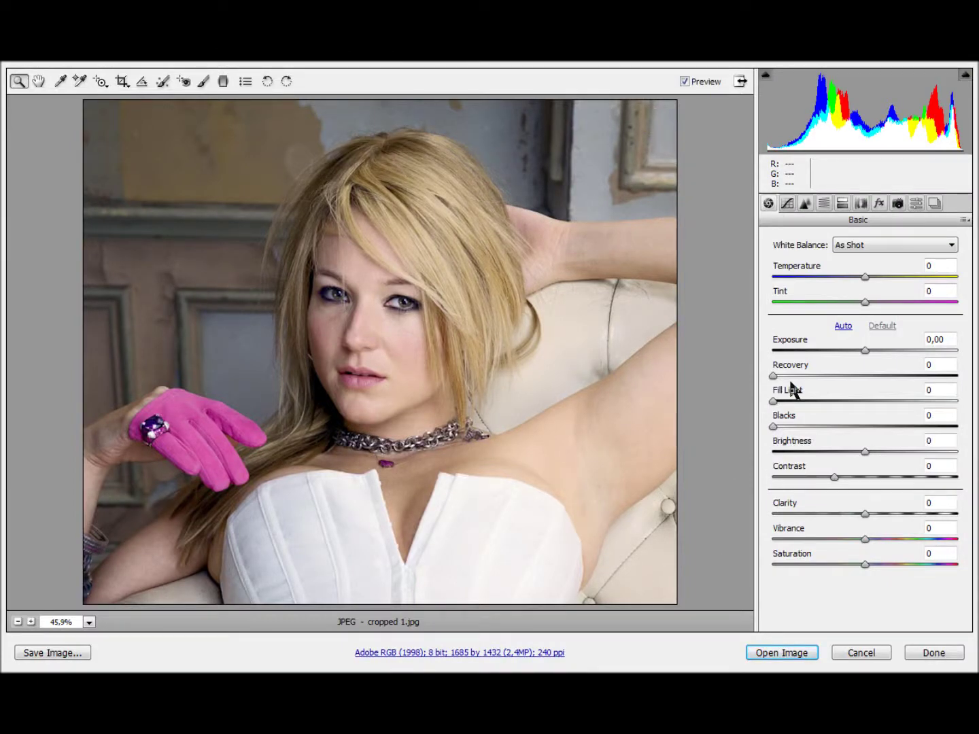
click(787, 205)
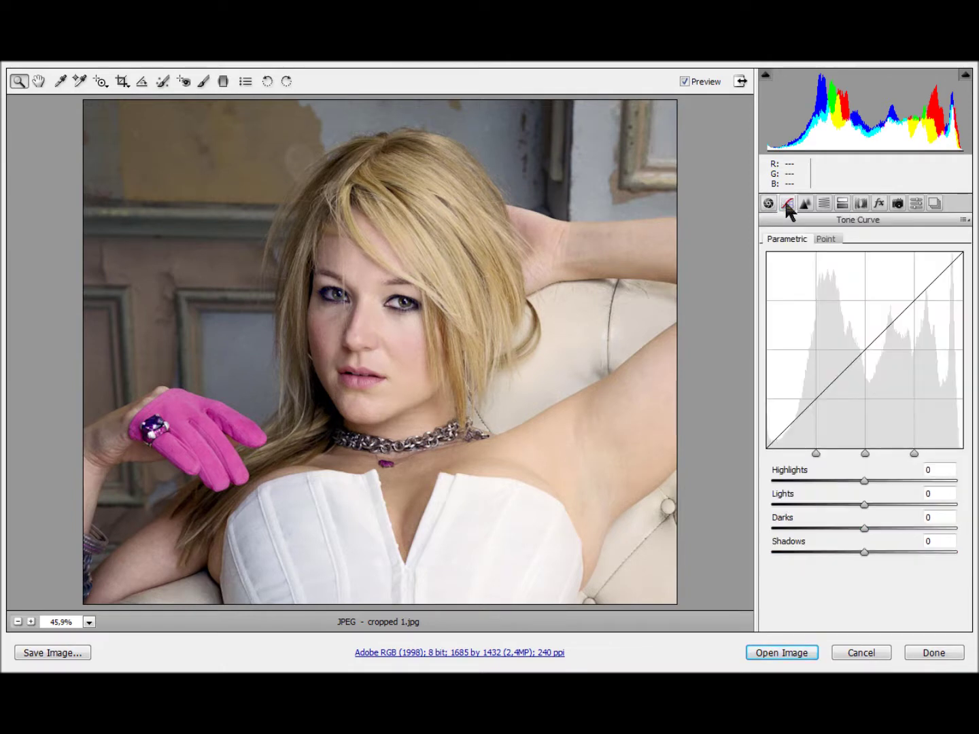
click(804, 204)
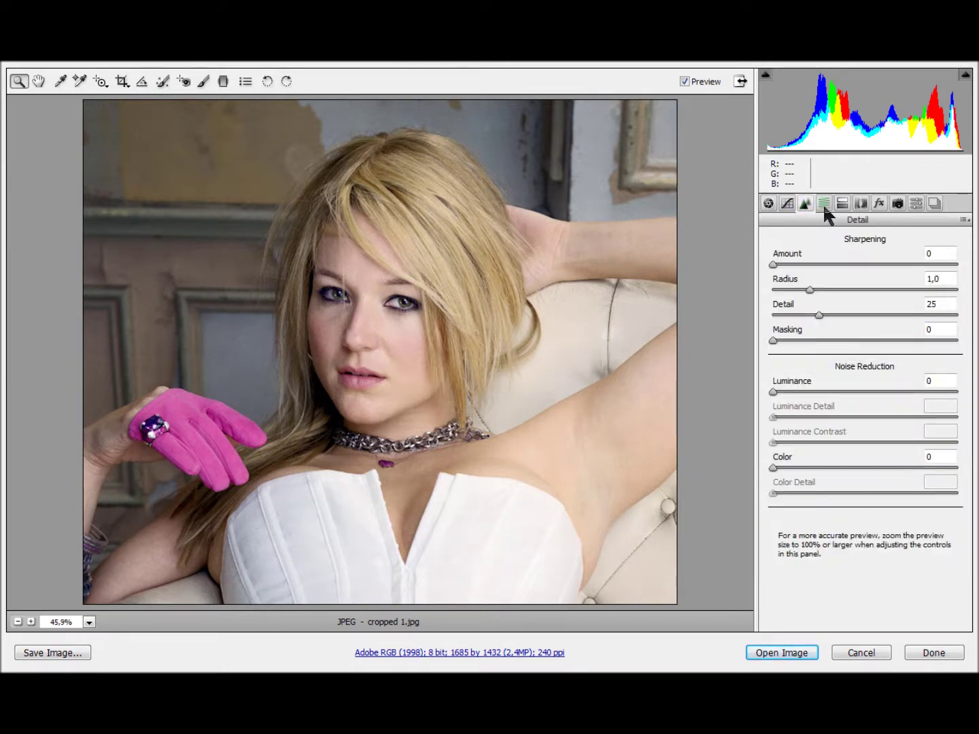
click(823, 204)
click(842, 204)
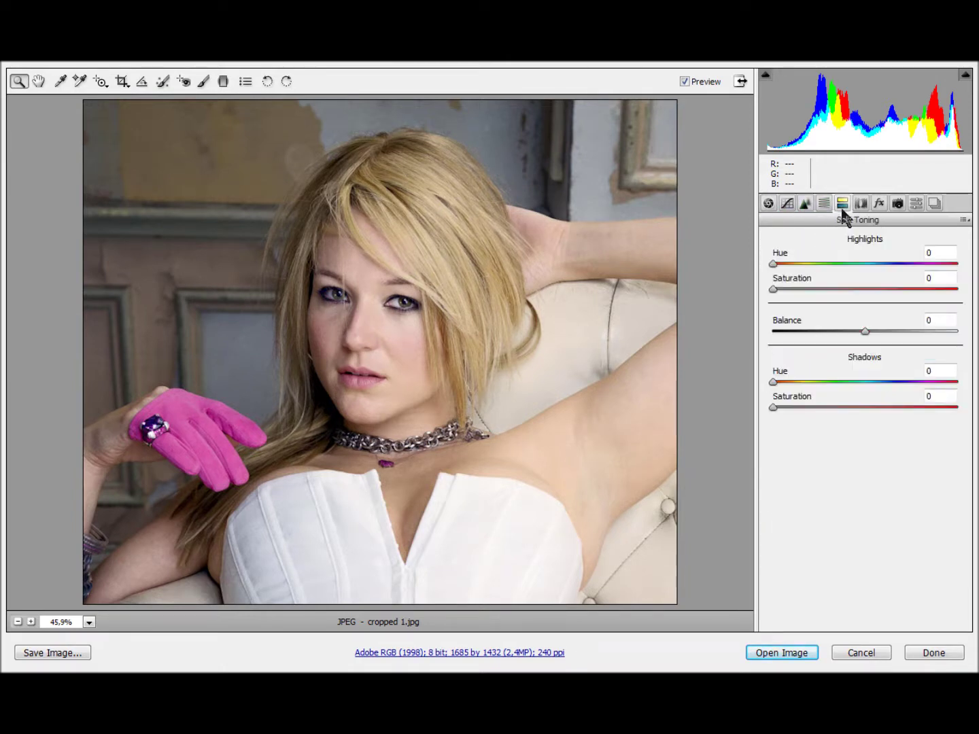
click(768, 204)
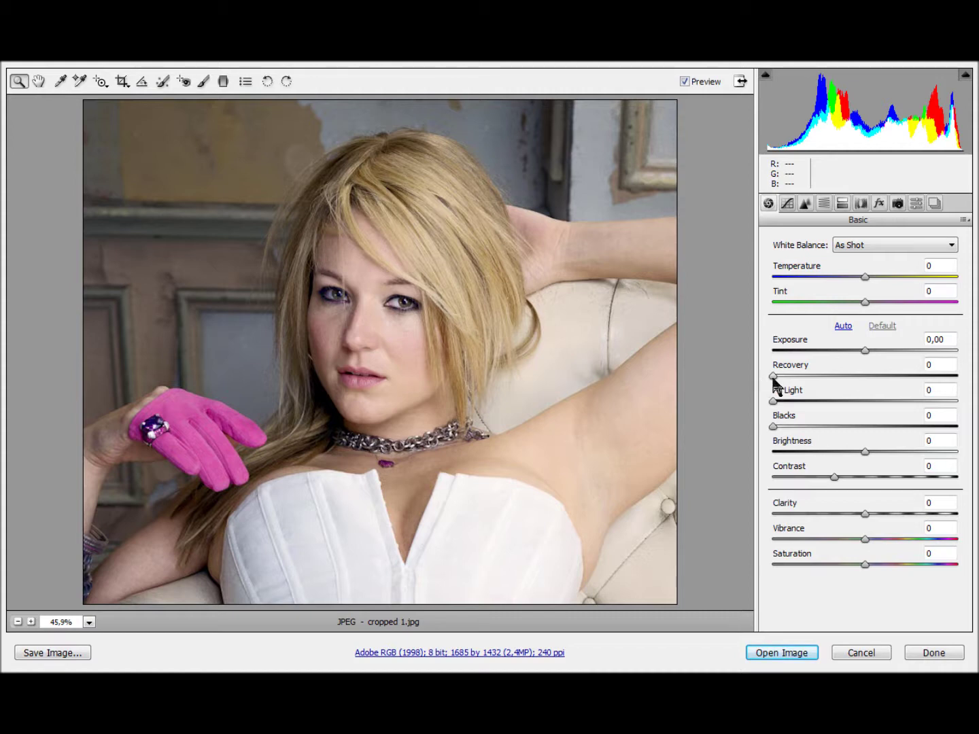
- Set Recovery, Fill Light and Clarity to maximum (100) and Blacks to 53
drag(772, 375, 972, 384)
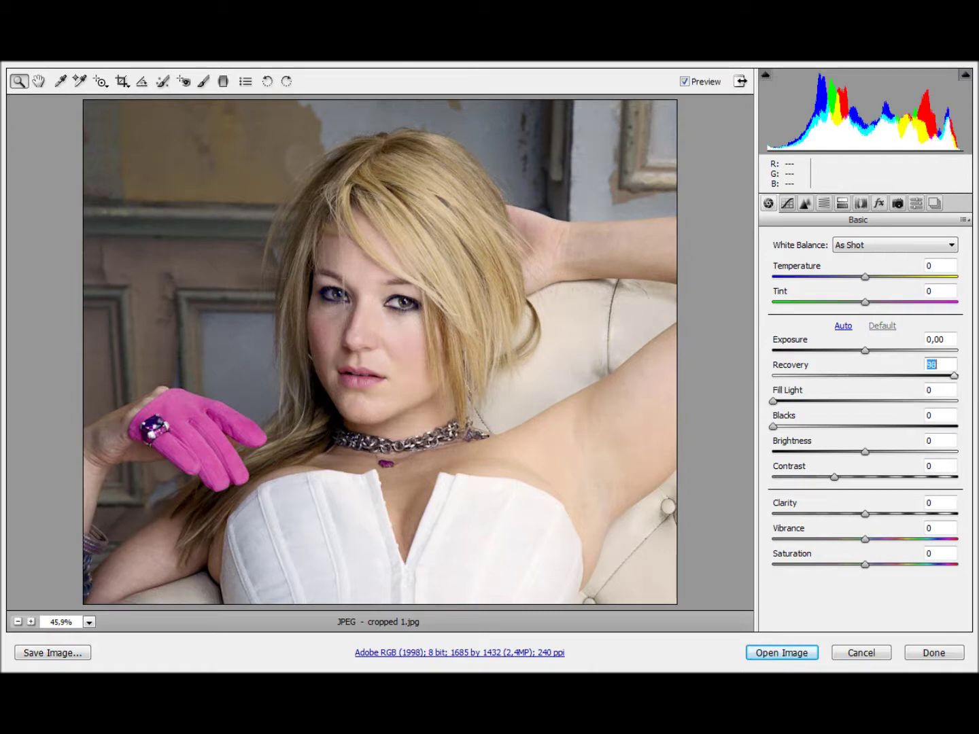
drag(772, 402, 972, 422)
drag(865, 513, 972, 516)
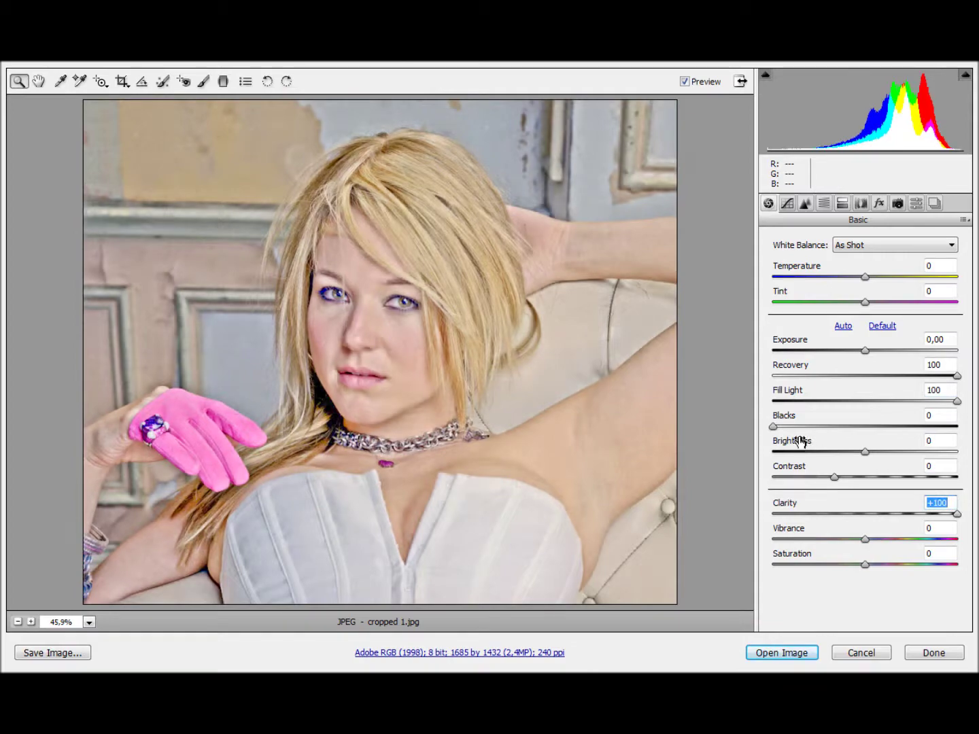
drag(773, 426, 874, 437)
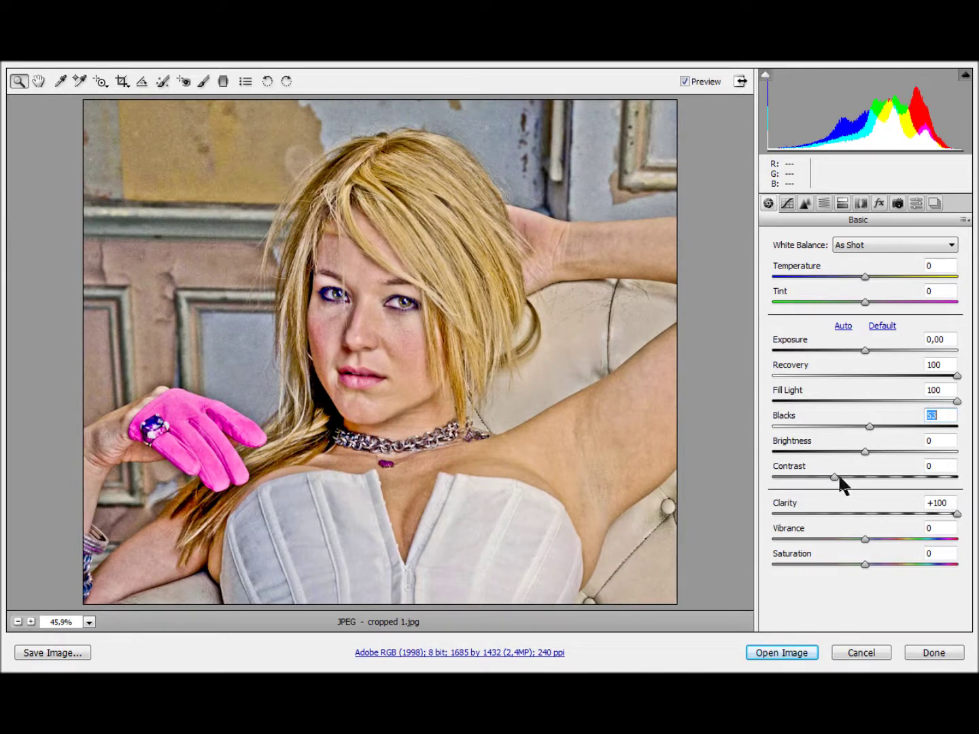
- Set Contrast to +26, Vibrance to -8, Saturation to -13, then preview the original
drag(834, 477, 865, 479)
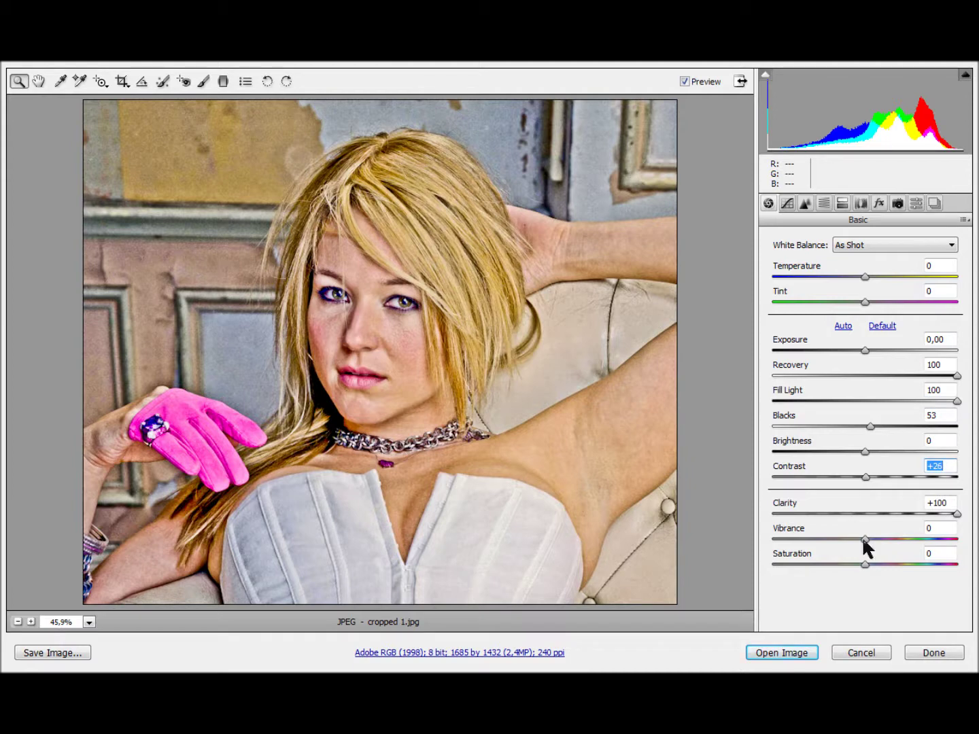
drag(863, 539, 854, 538)
drag(863, 563, 851, 565)
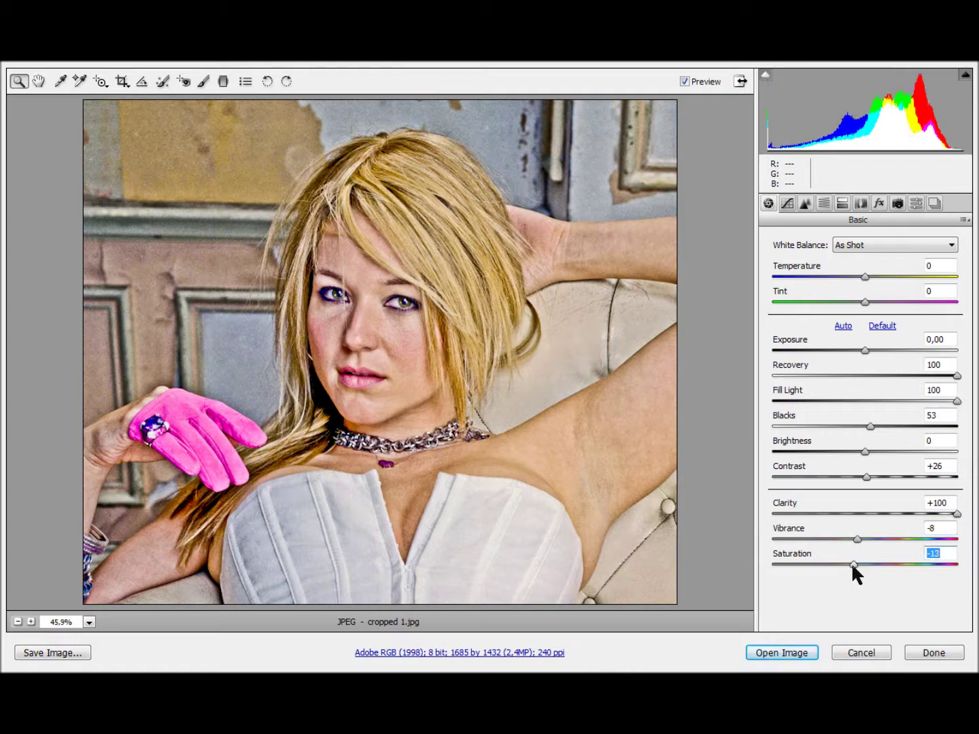
click(684, 81)
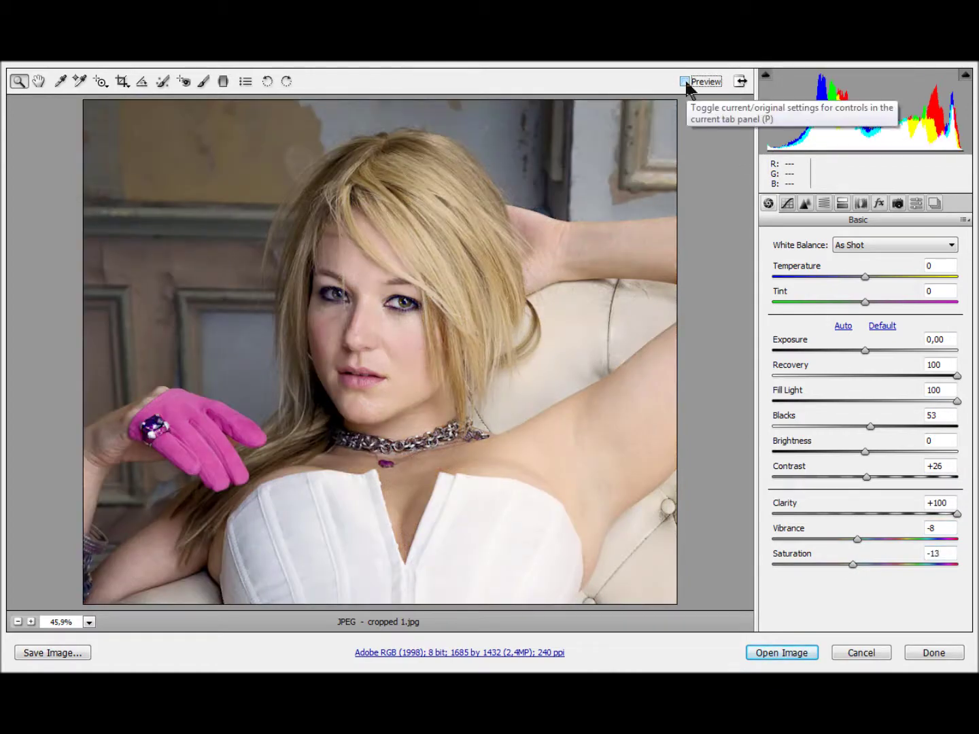
- Compare the HDR version with the original via Preview, then open it in Photoshop
click(684, 81)
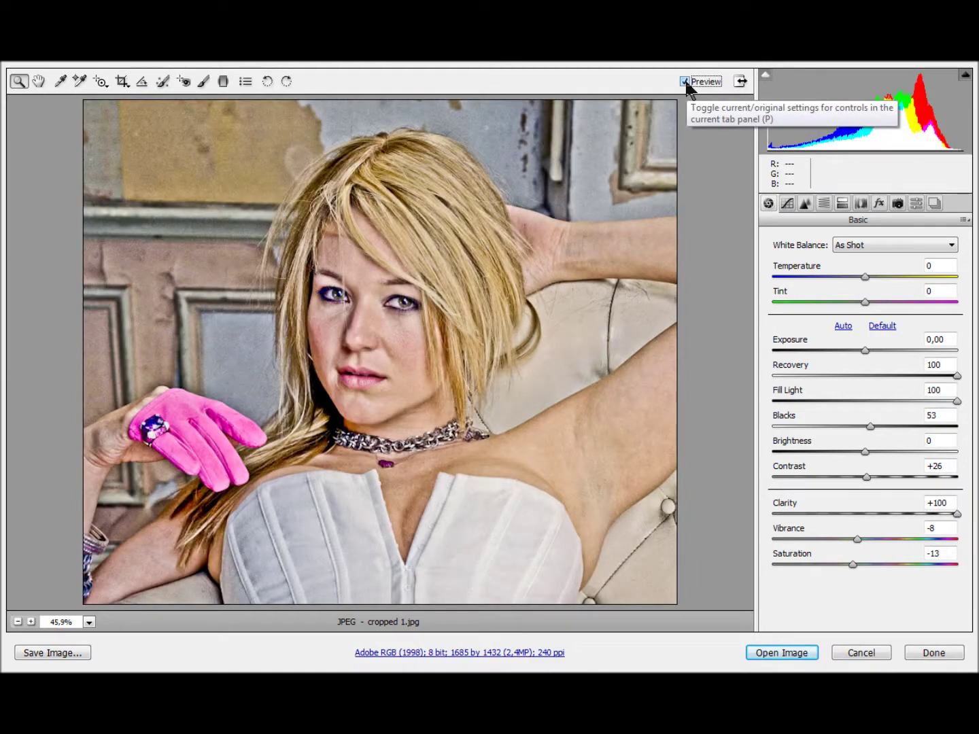
click(685, 81)
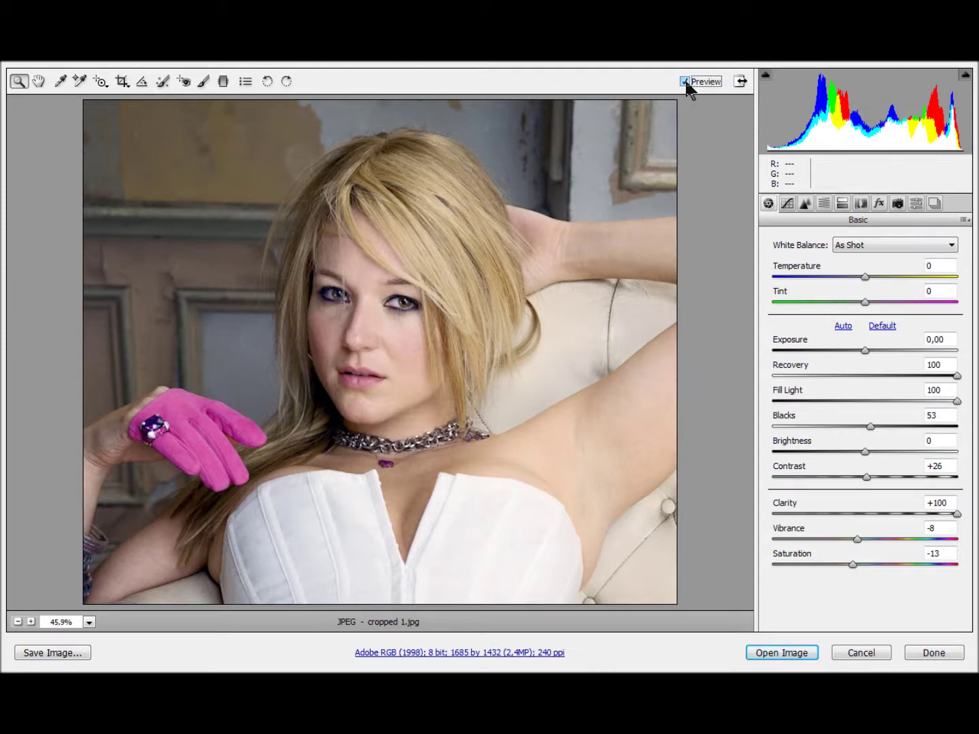
click(685, 81)
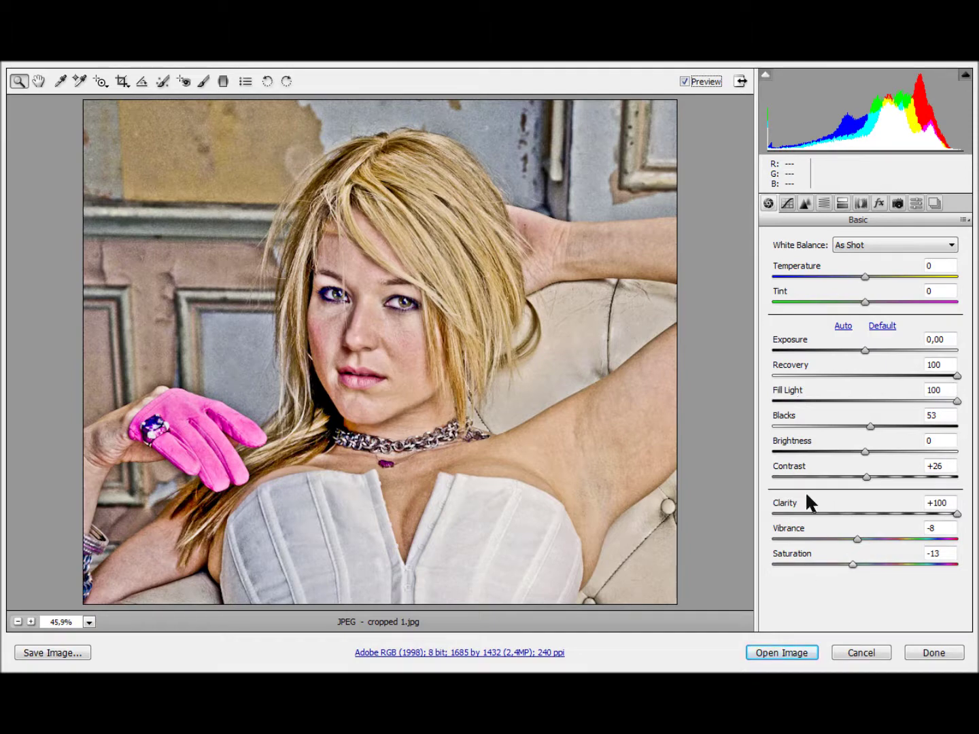
click(792, 655)
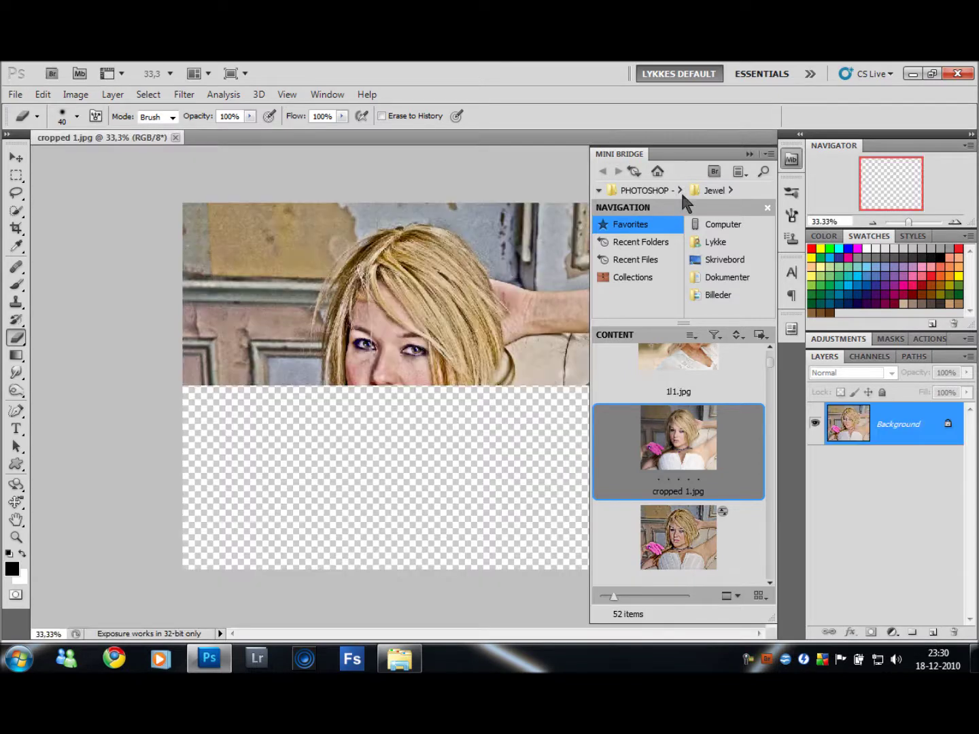
- Hide Mini Bridge and duplicate the Background layer into Layer 1 with Ctrl+J
click(750, 154)
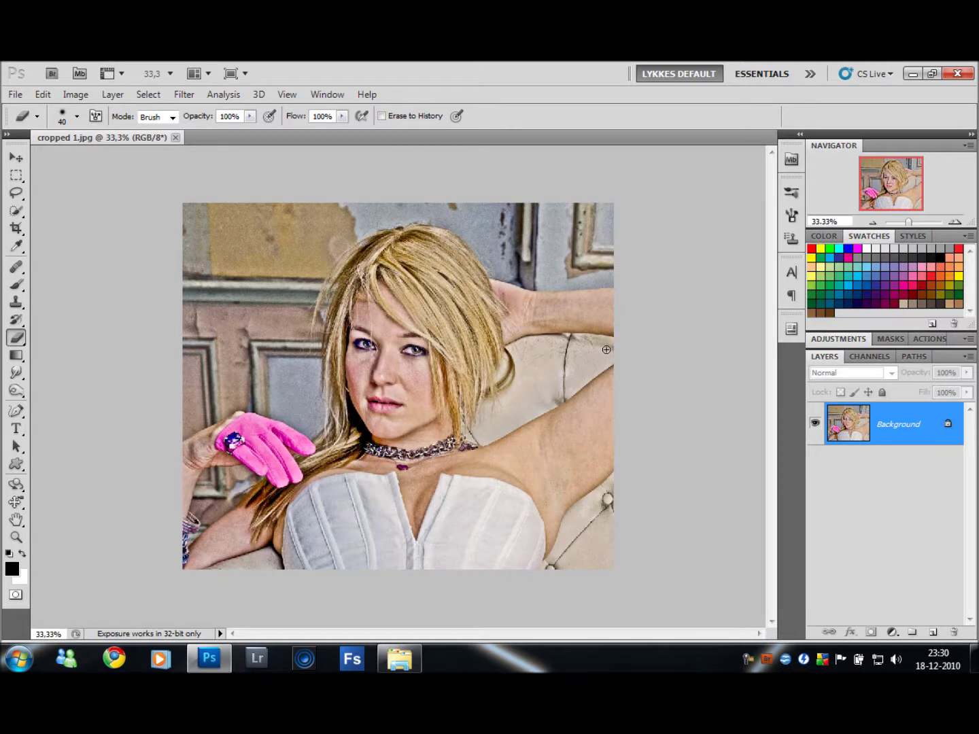
key(ctrl+j)
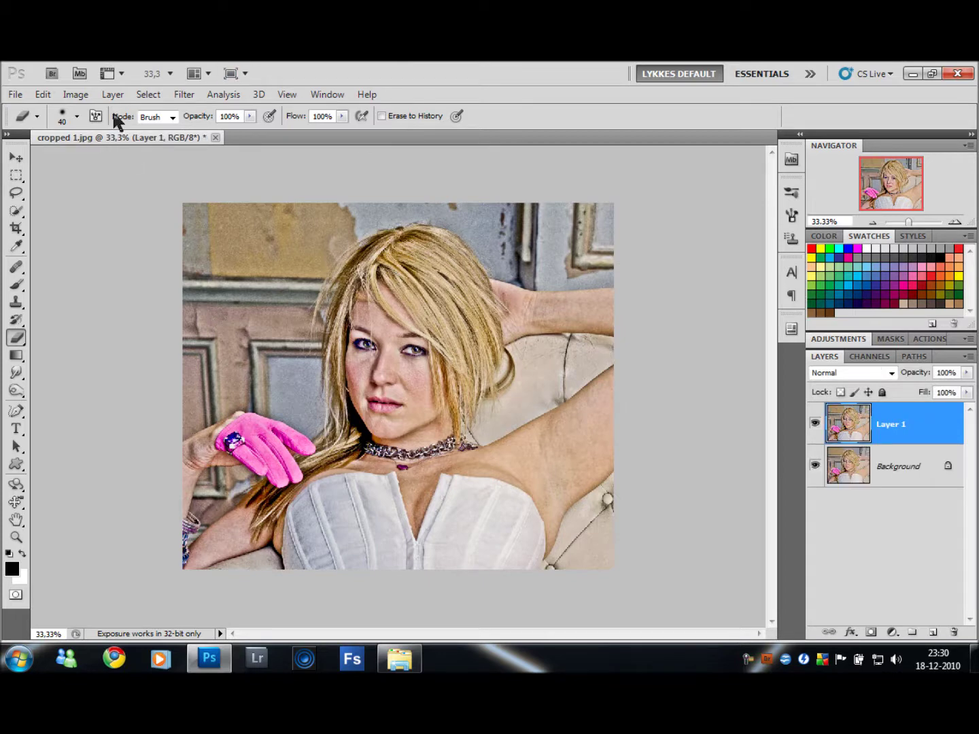
- Apply a Gaussian Blur with a 9,7 px radius to Layer 1
click(82, 99)
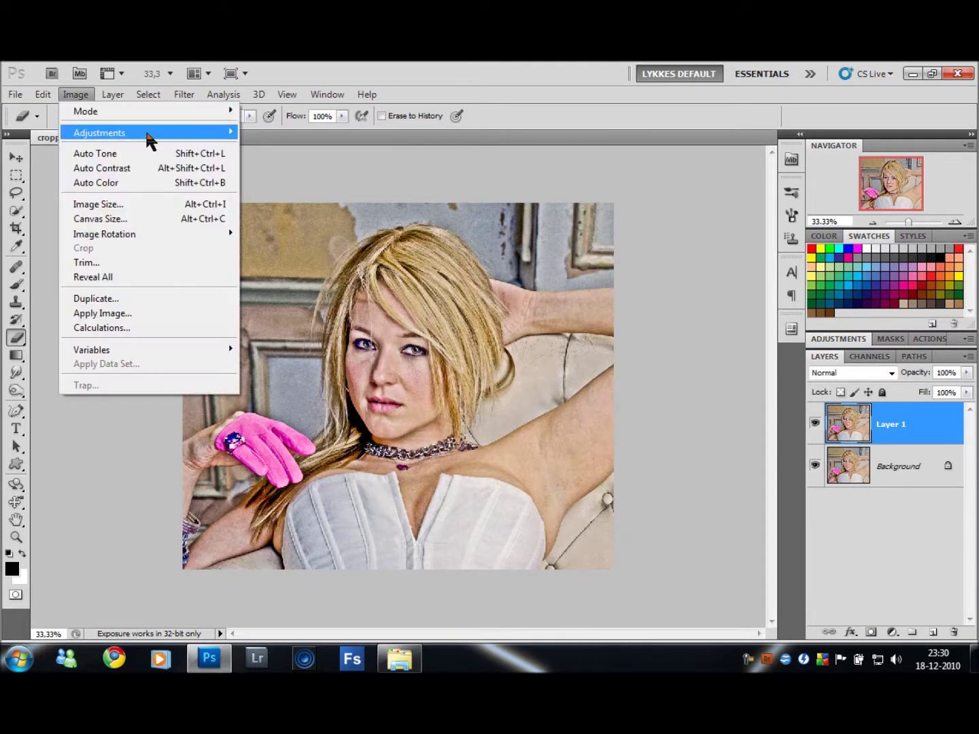
mouse_move(185, 100)
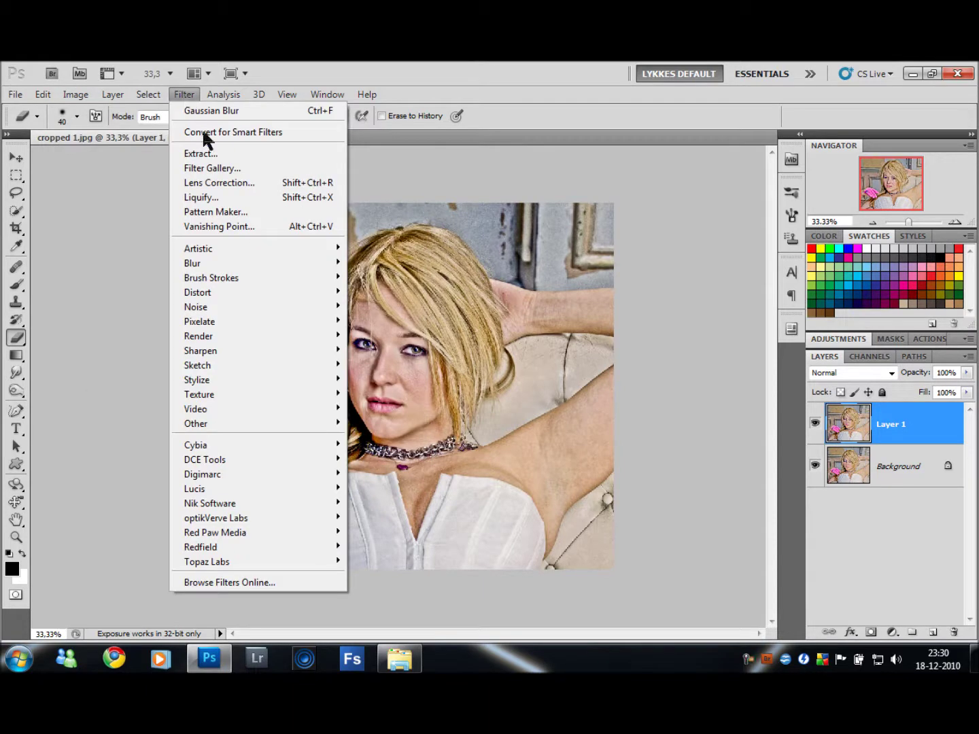
mouse_move(311, 265)
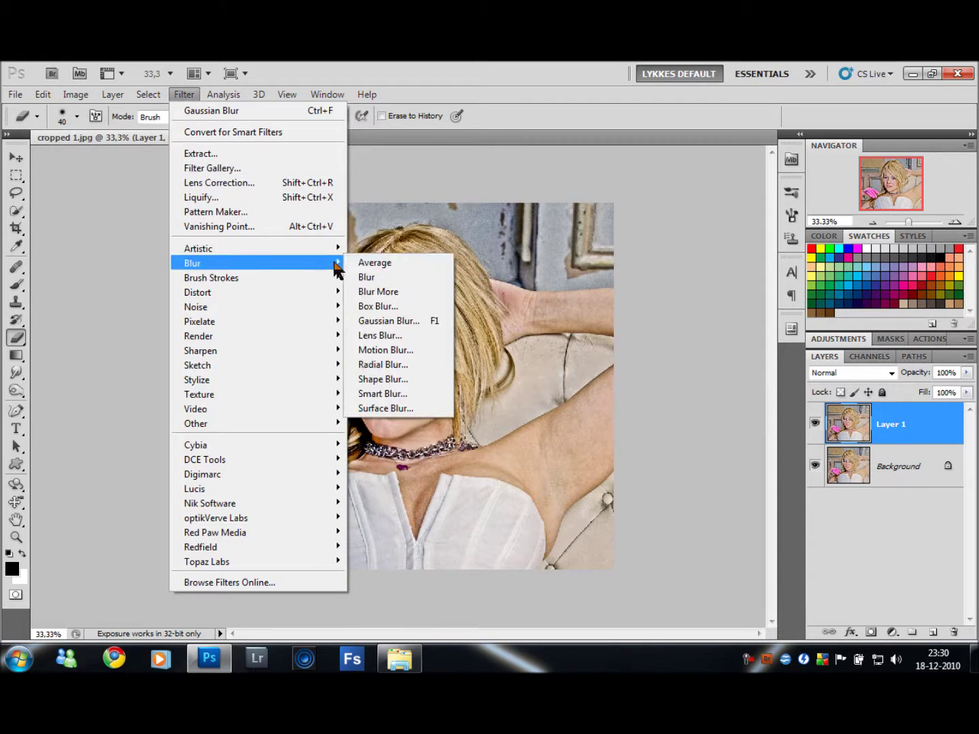
click(385, 320)
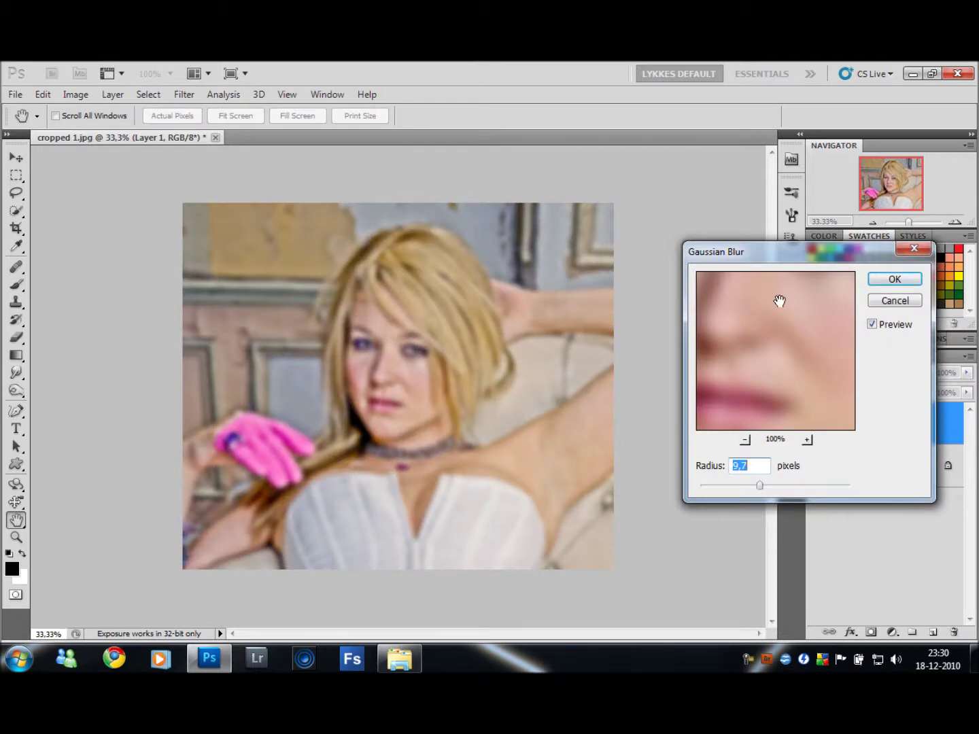
click(890, 280)
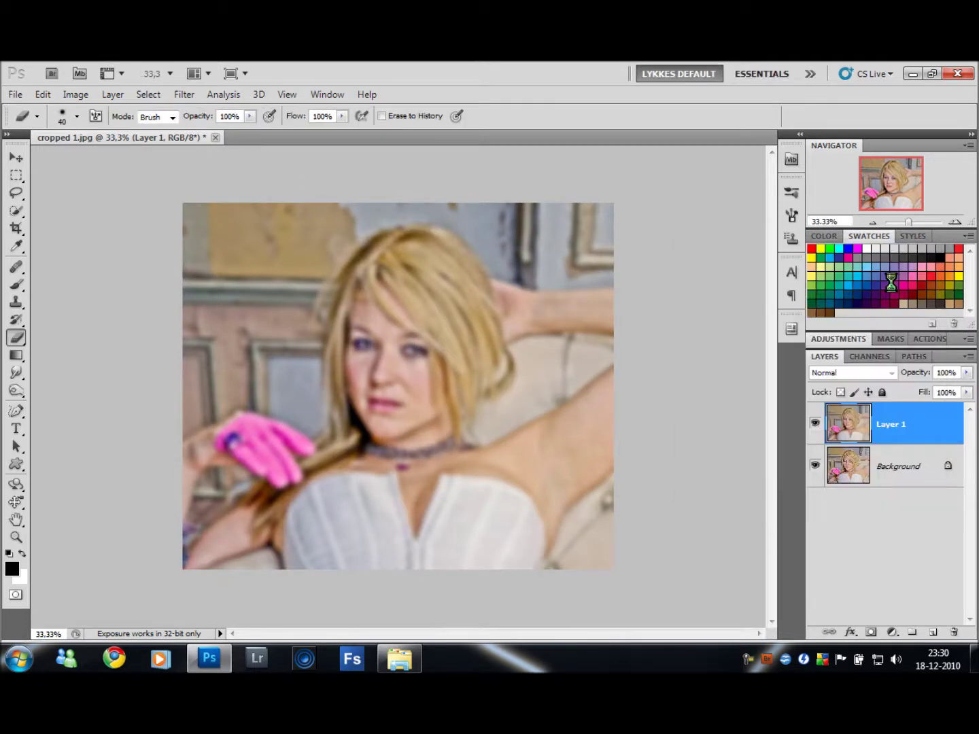
- Set Layer 1 to Lighten blend mode at 67% opacity and compare its visibility on and off
click(890, 370)
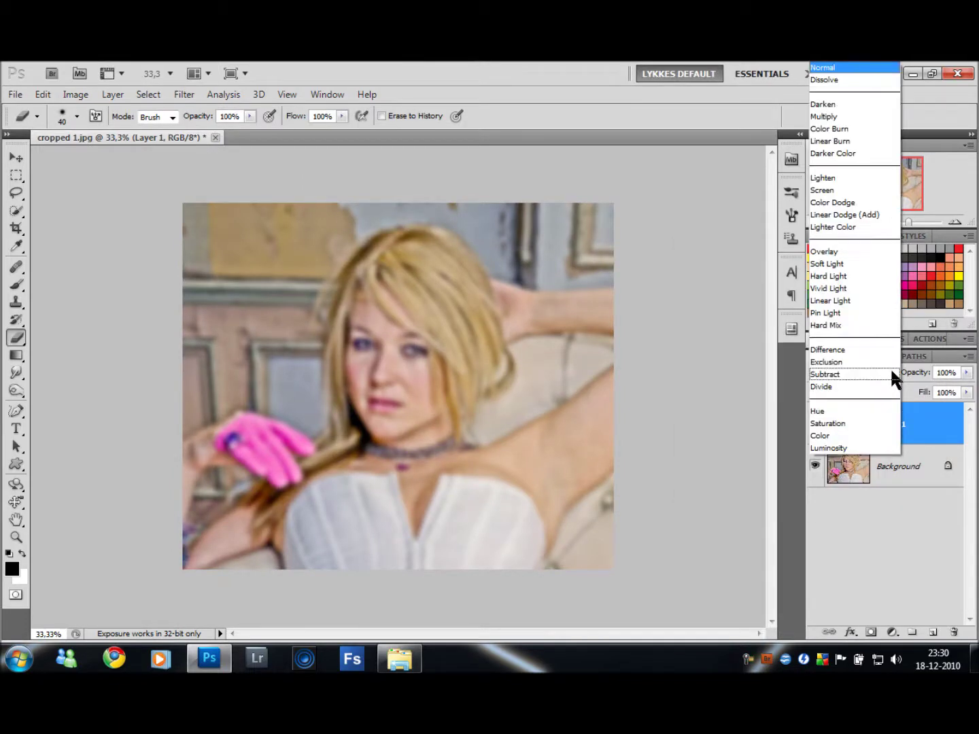
click(846, 178)
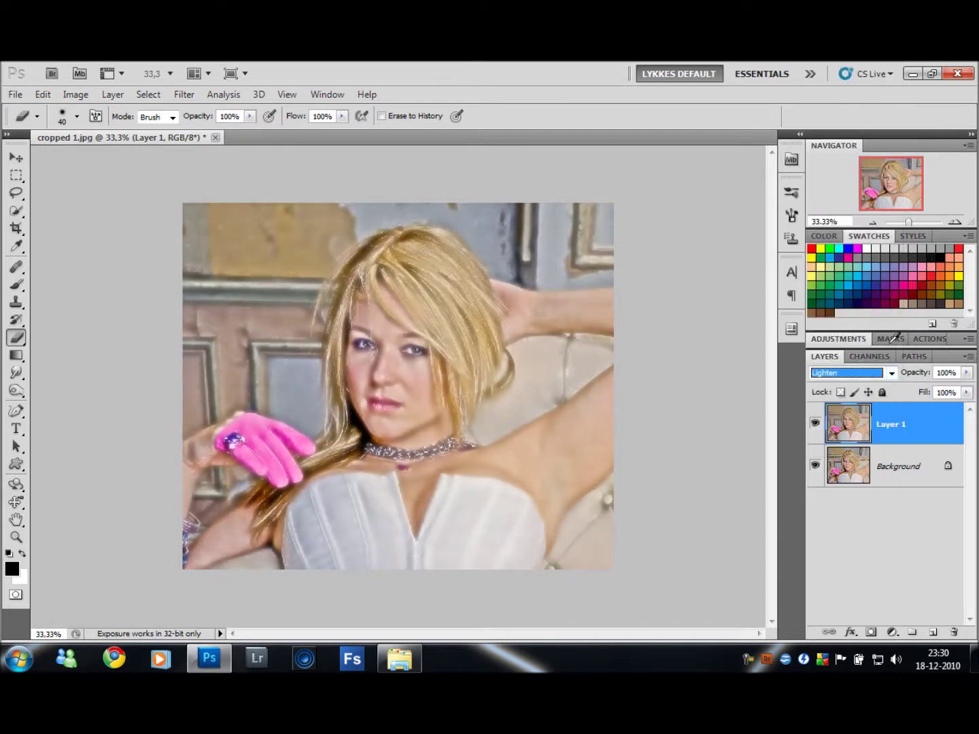
drag(926, 376, 904, 377)
click(817, 424)
click(816, 424)
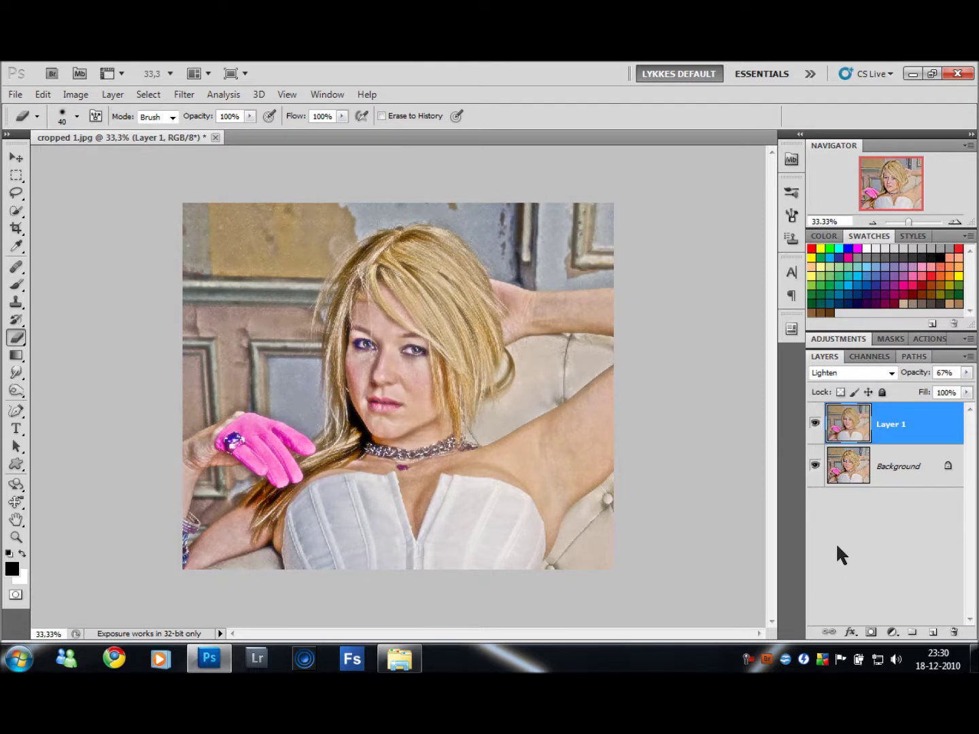
- Add a layer mask to Layer 1, choose a soft brush at 50 px, and zoom to 100%
click(871, 632)
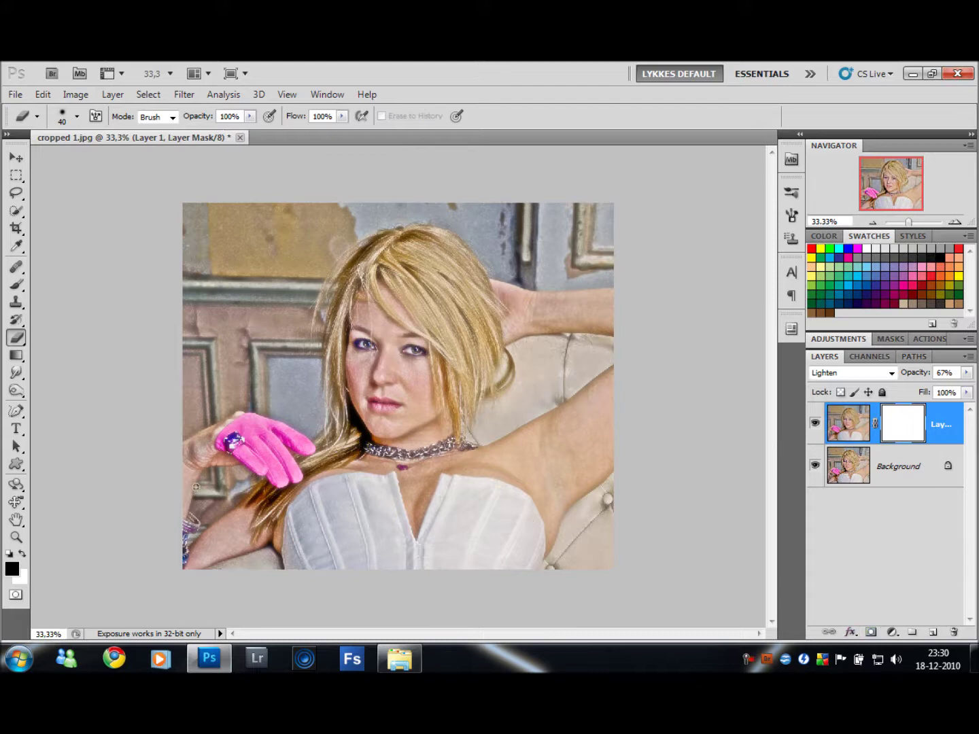
key(b)
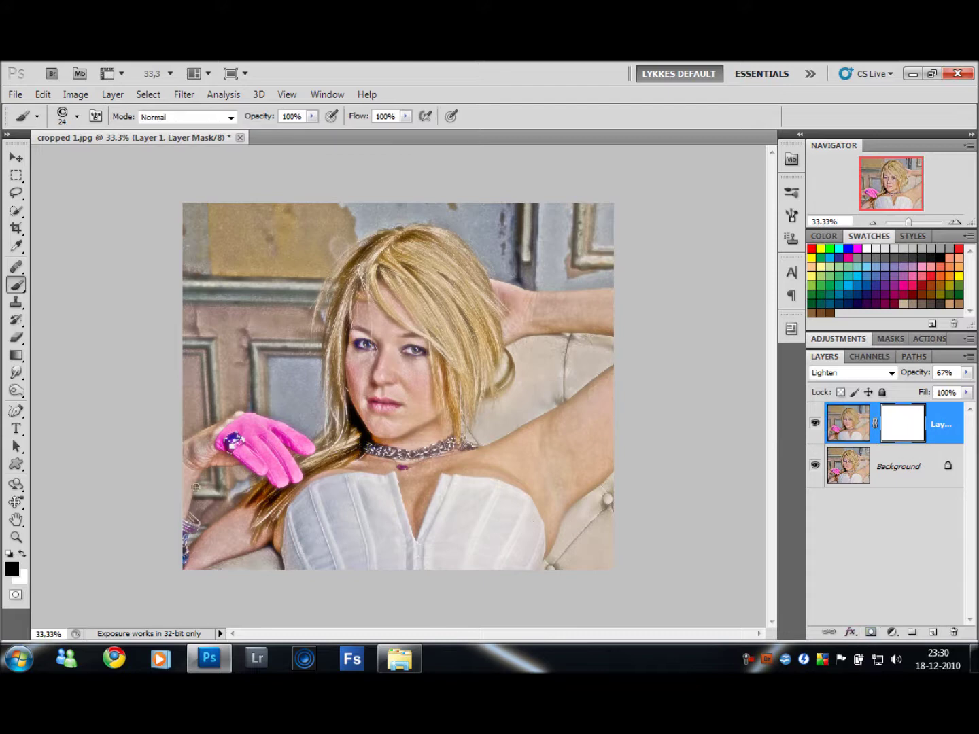
click(76, 116)
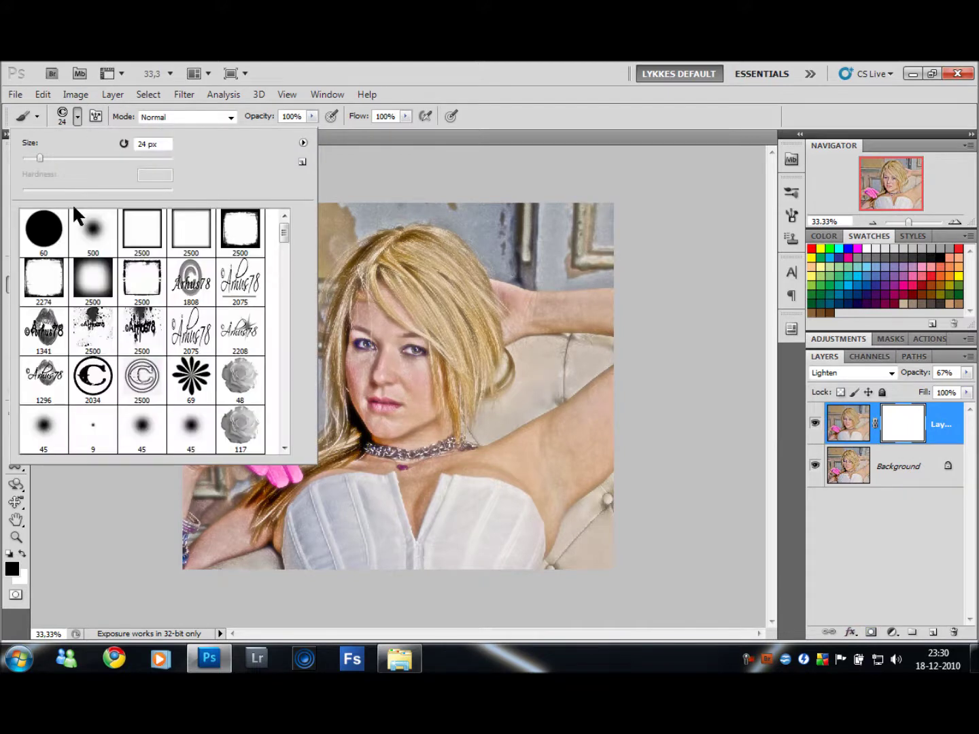
double_click(93, 231)
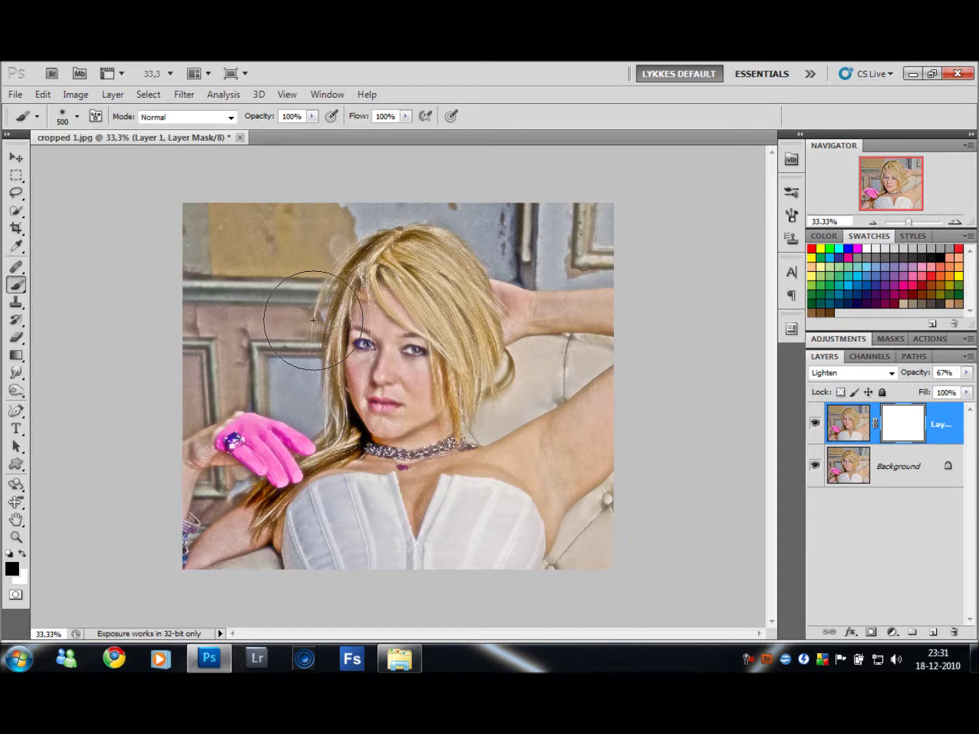
key(bracketleft)
key(bracketleft)
key(bracketleft)
key(bracketleft)
key(bracketleft)
key(bracketleft)
key(bracketleft)
key(bracketleft)
click(955, 223)
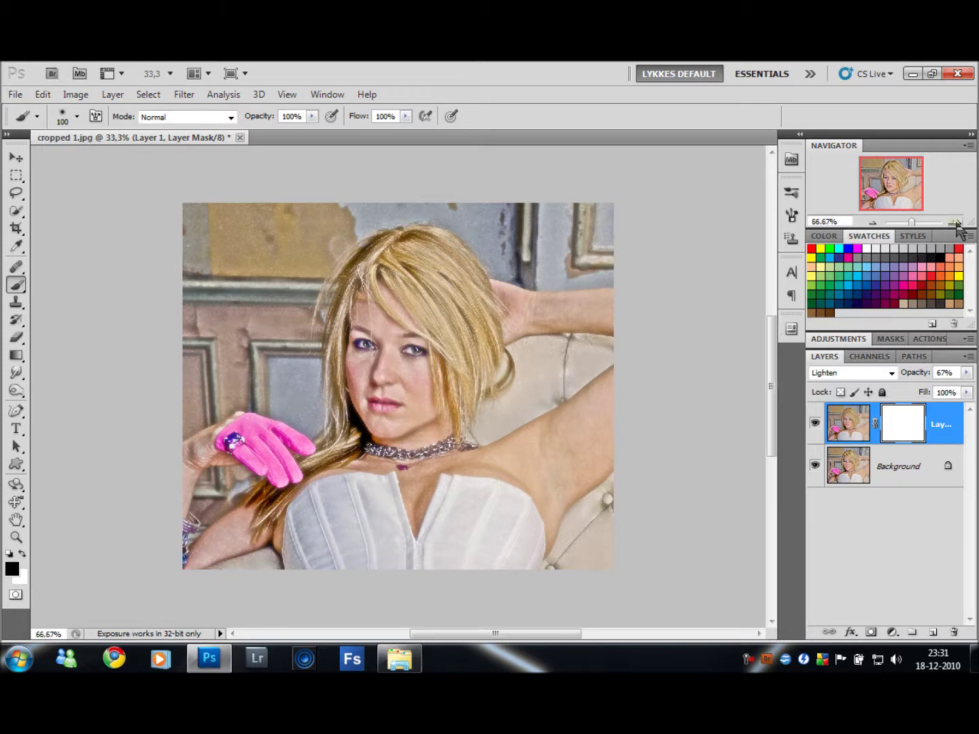
click(956, 223)
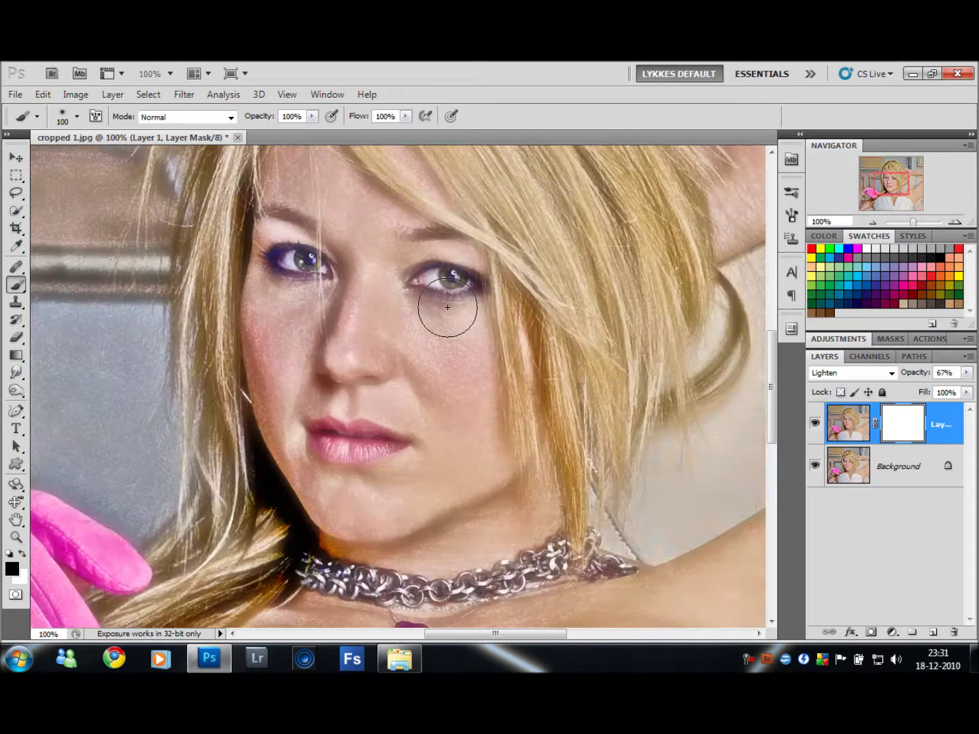
key(bracketleft)
key(bracketleft)
key(bracketleft)
key(bracketleft)
key(bracketleft)
- Paint the mask black over both eyes, lips, necklace and pink glove to restore sharpness
click(467, 284)
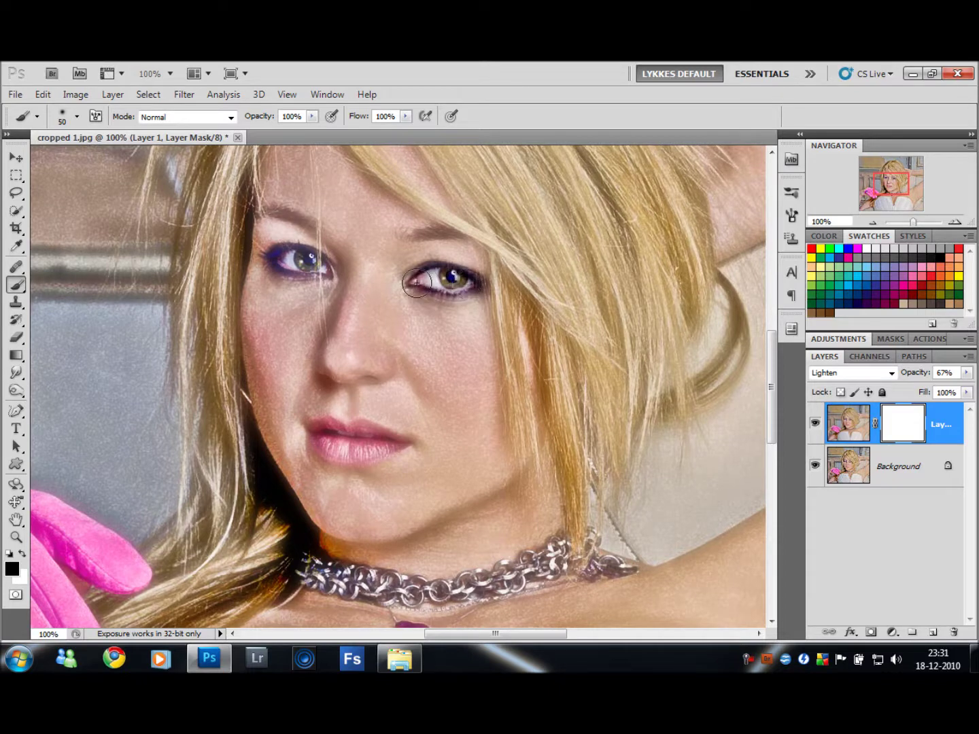
click(297, 257)
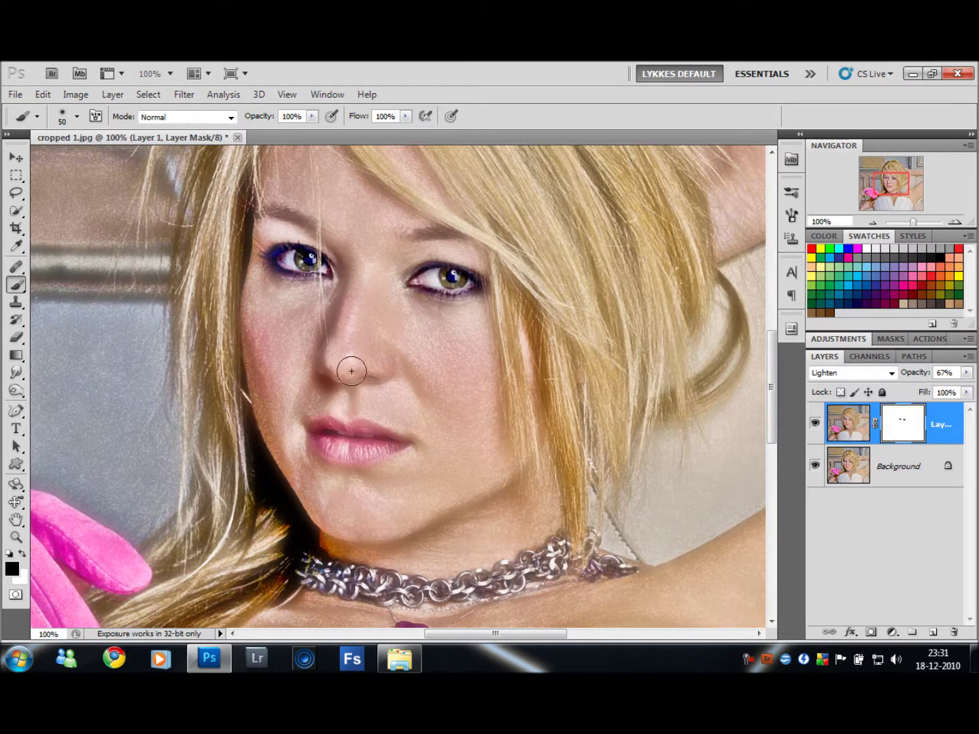
click(359, 431)
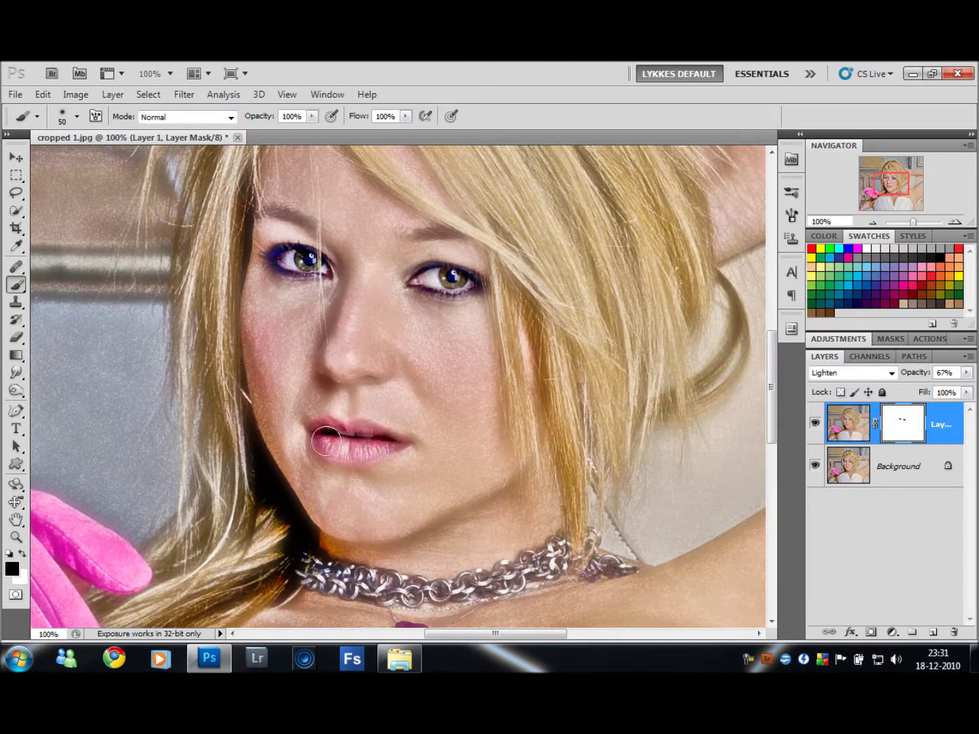
mouse_move(318, 579)
mouse_down()
mouse_move(443, 593)
mouse_move(589, 540)
mouse_up()
key(bracketleft)
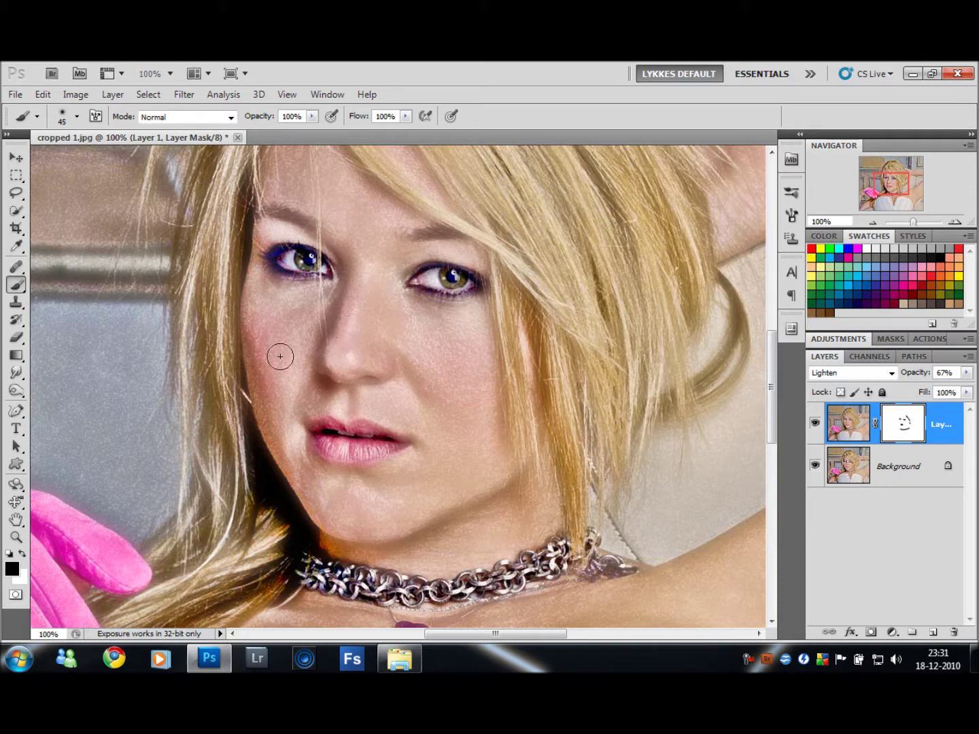
drag(147, 511, 207, 452)
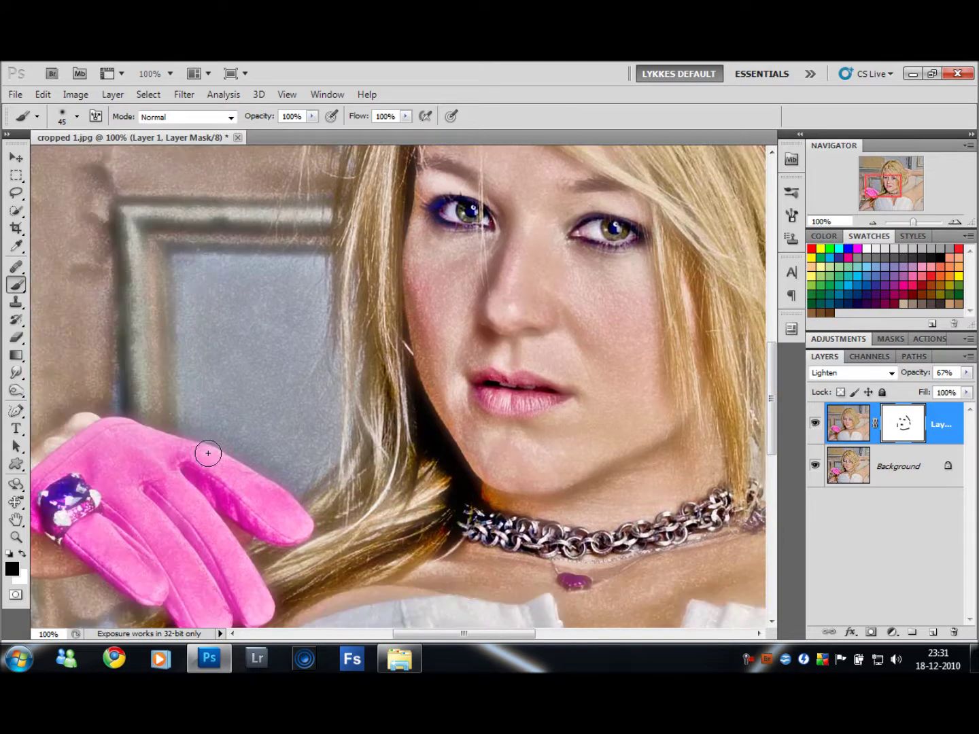
drag(151, 525, 99, 543)
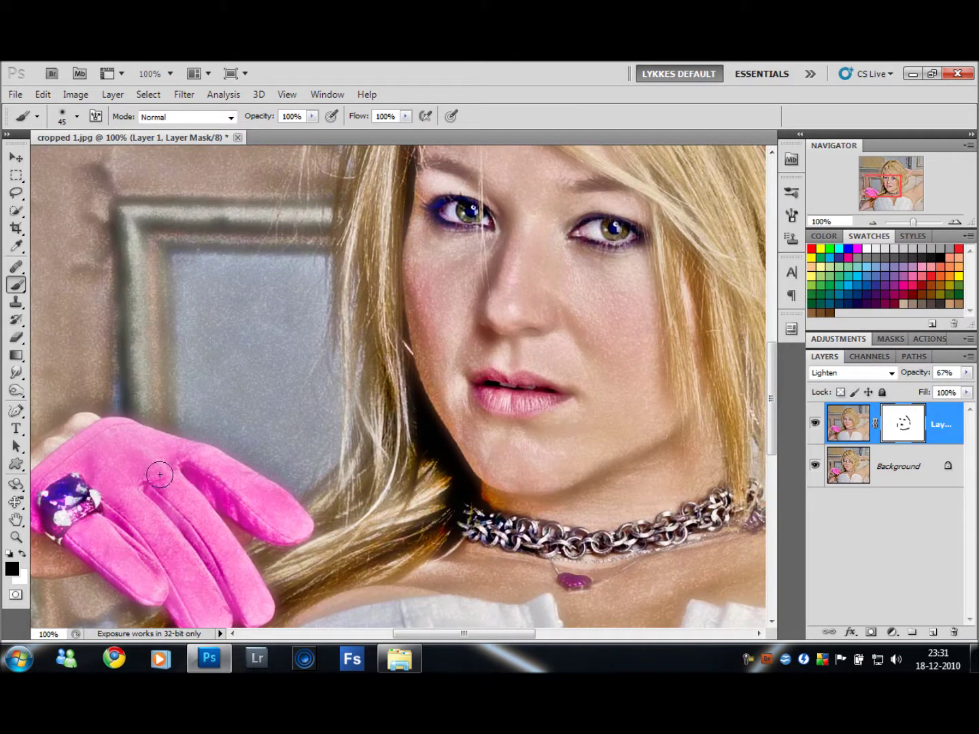